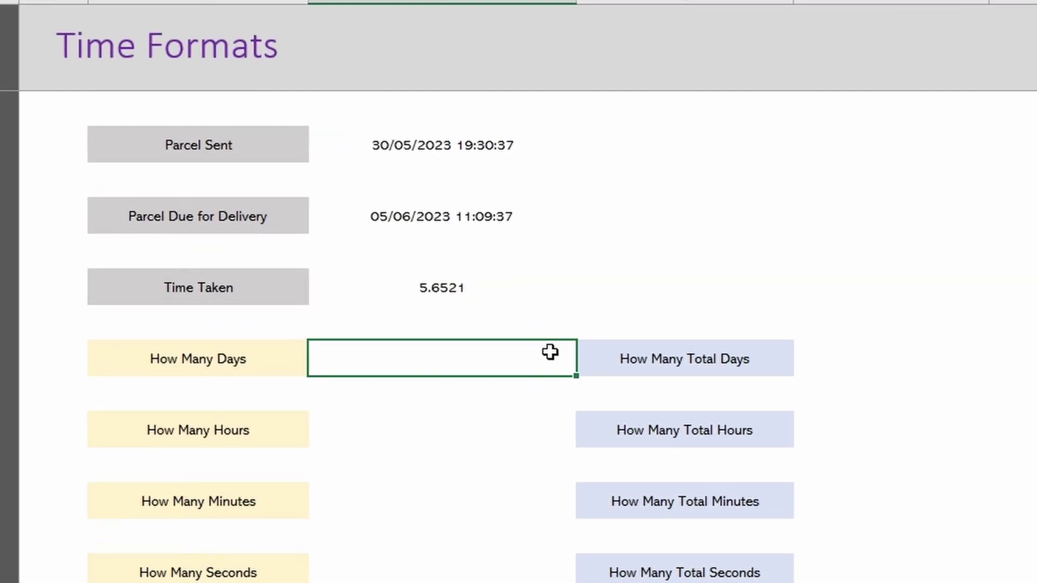
Enter =D7 in How Many Days (D9) so it shows 5.65.
click(544, 301)
click(203, 359)
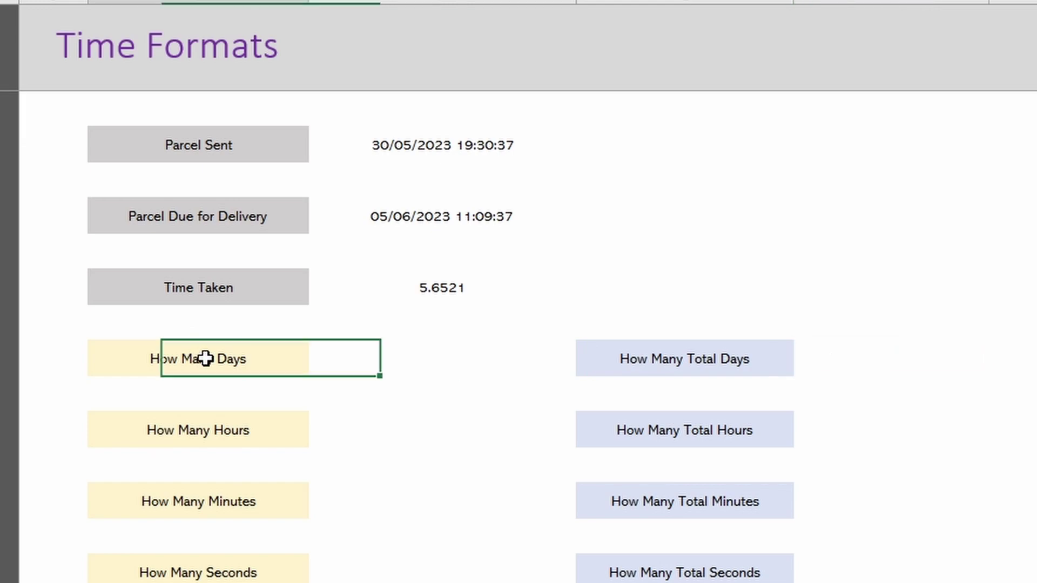
click(702, 351)
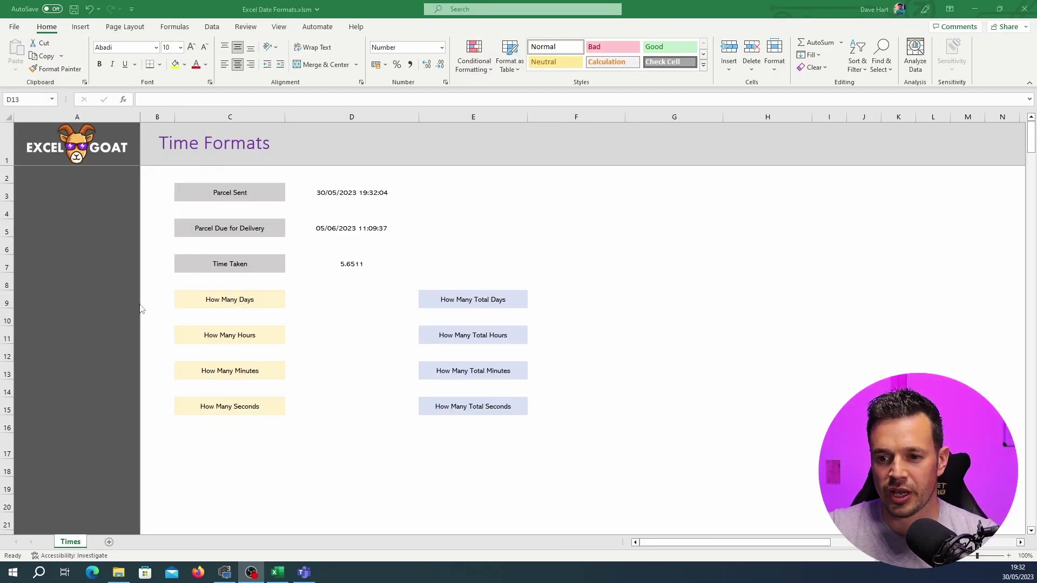
click(344, 301)
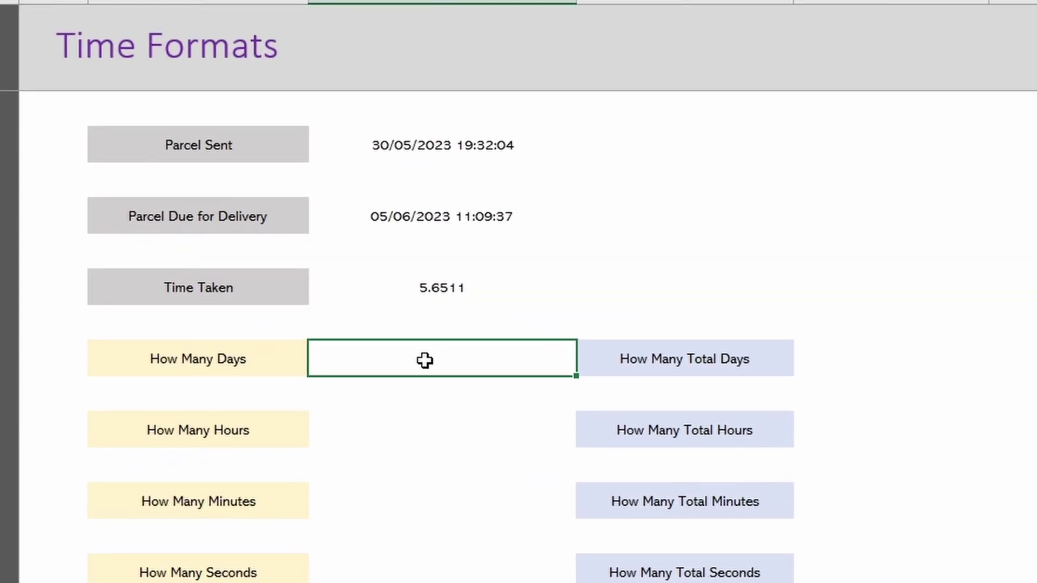
text(=)
click(463, 286)
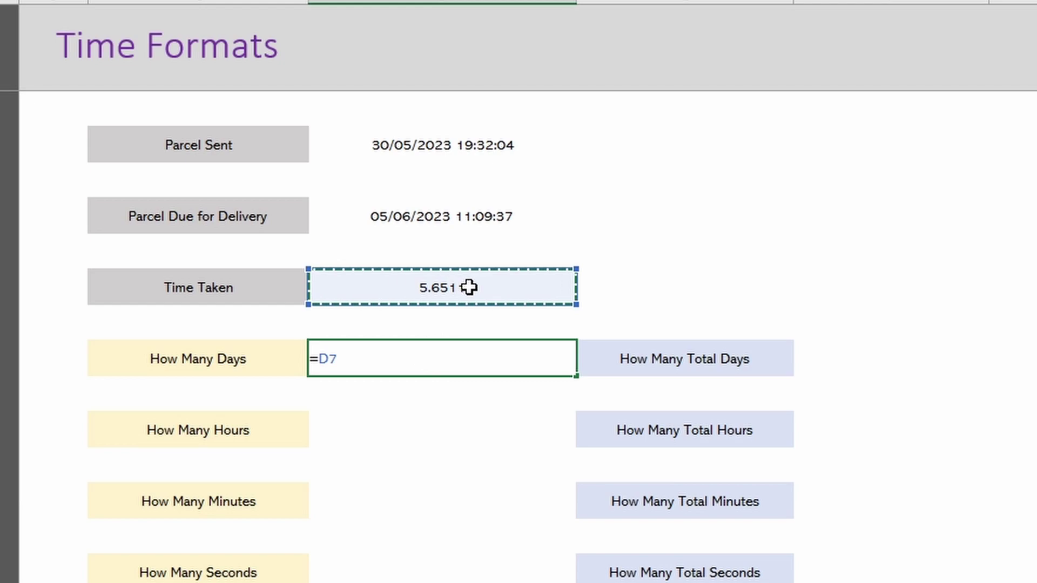
key(Return)
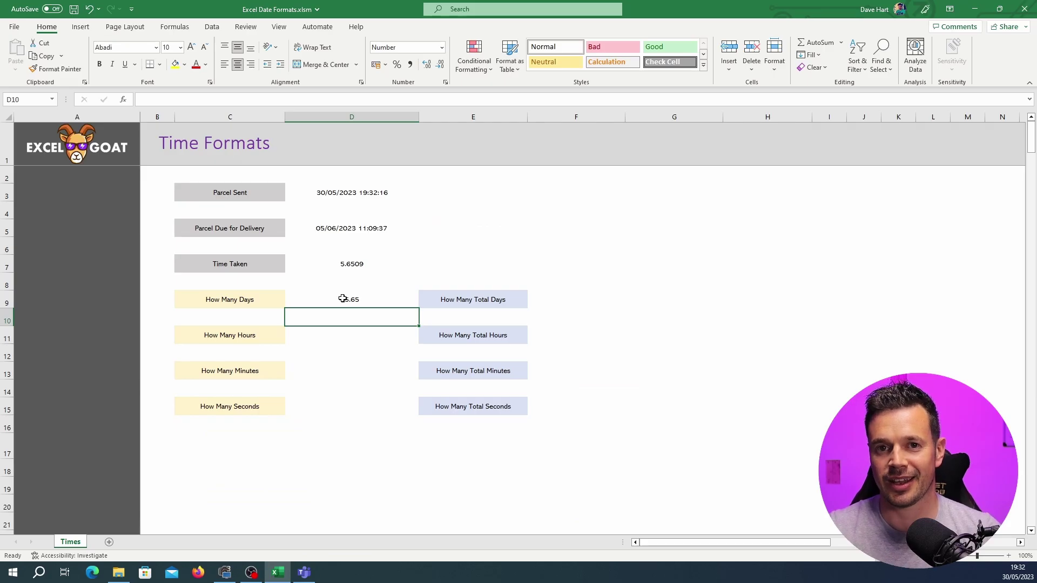
Review the formulas behind Parcel Due, Parcel Sent, Time Taken and D9.
click(336, 227)
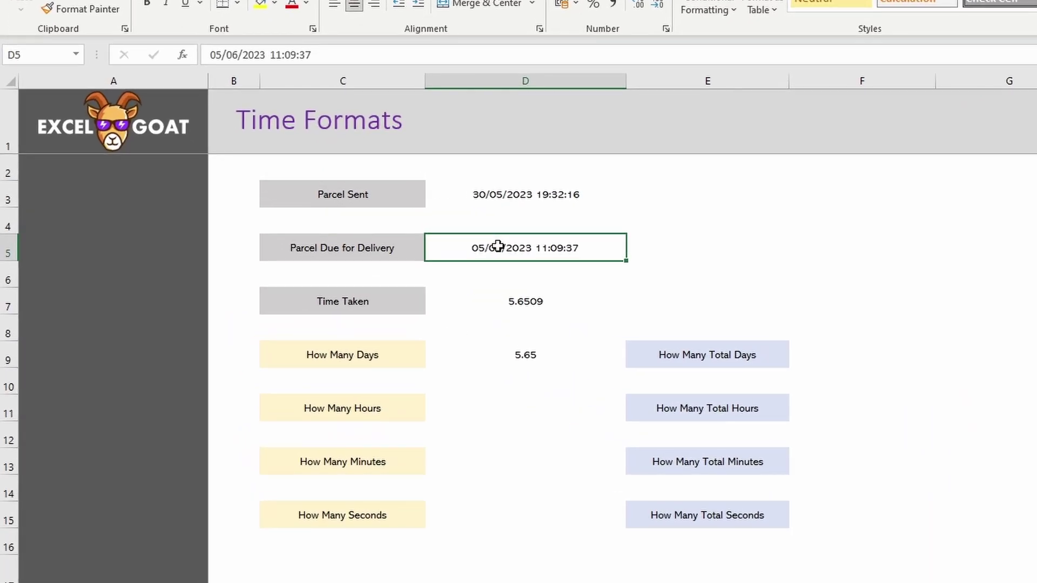
click(520, 196)
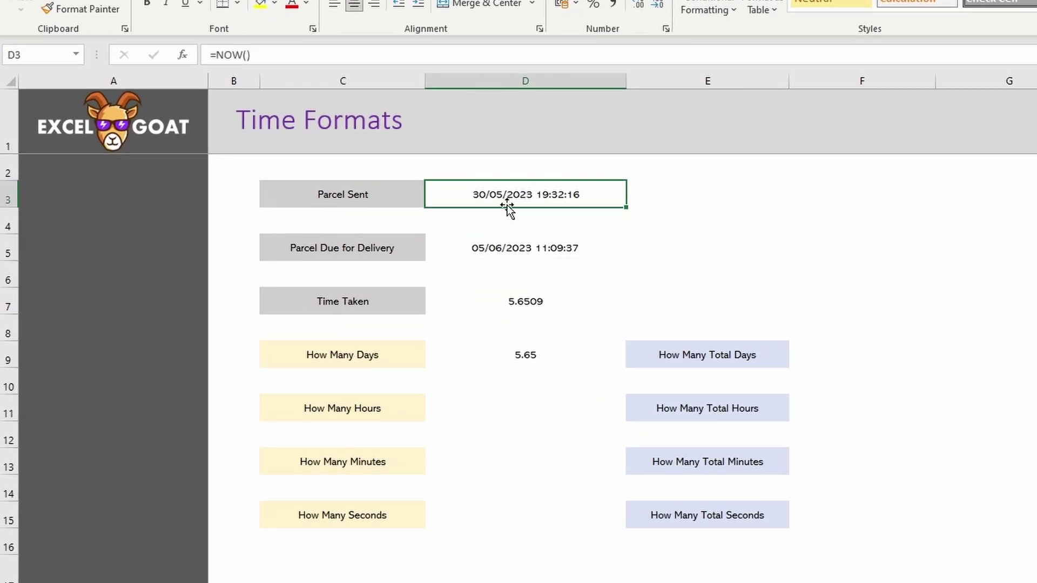
click(522, 309)
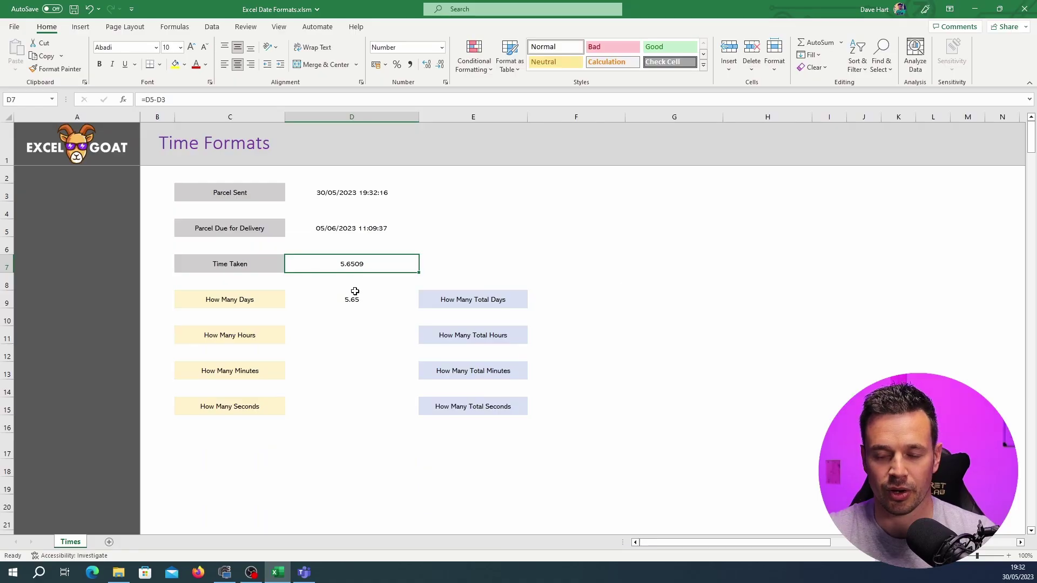
click(530, 358)
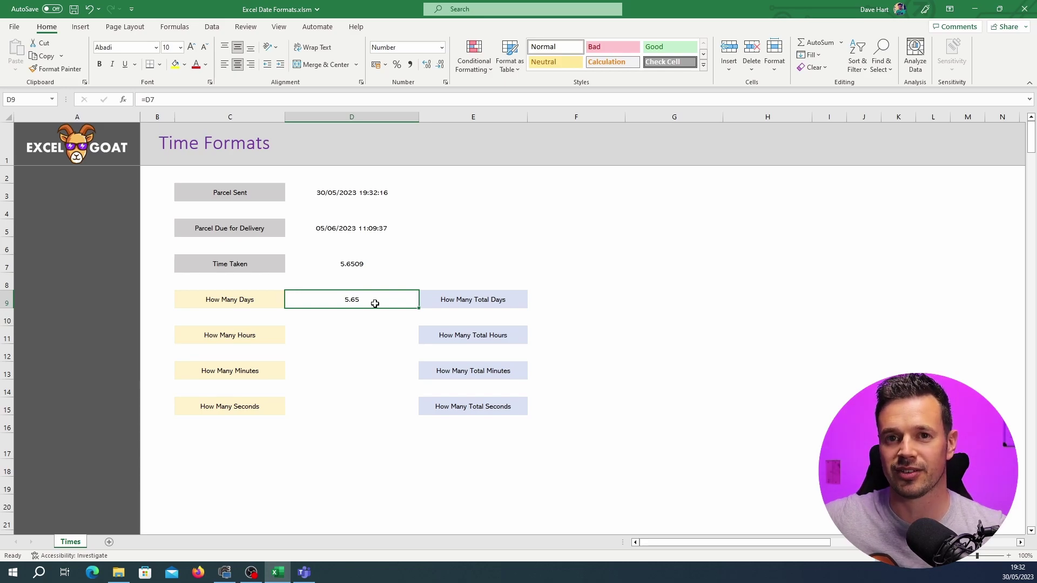
Enter =ROUNDDOWN(D9,0) in F9 so How Many Total Days shows 5.
click(567, 301)
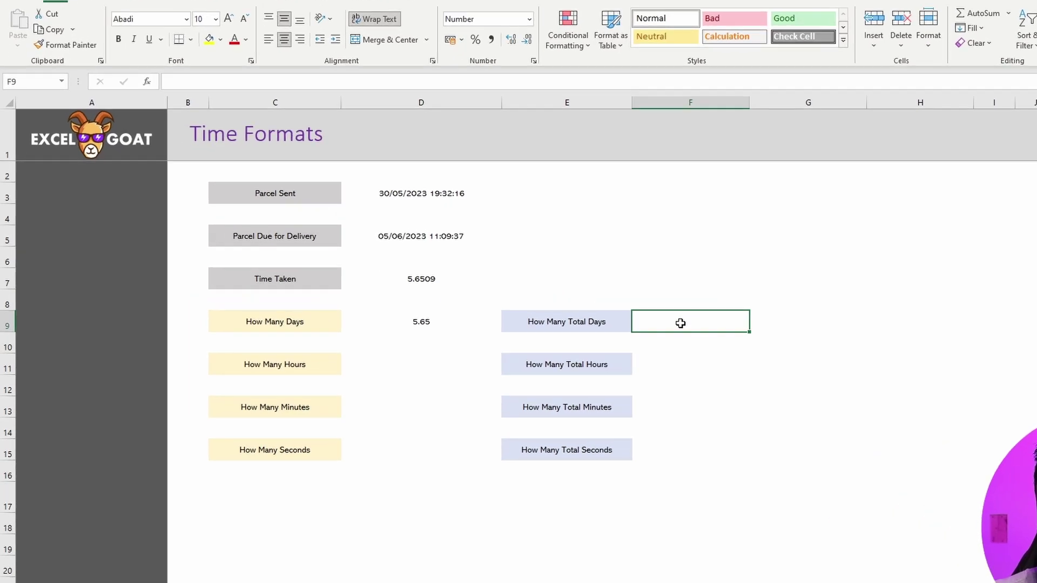
text(=rounddown)
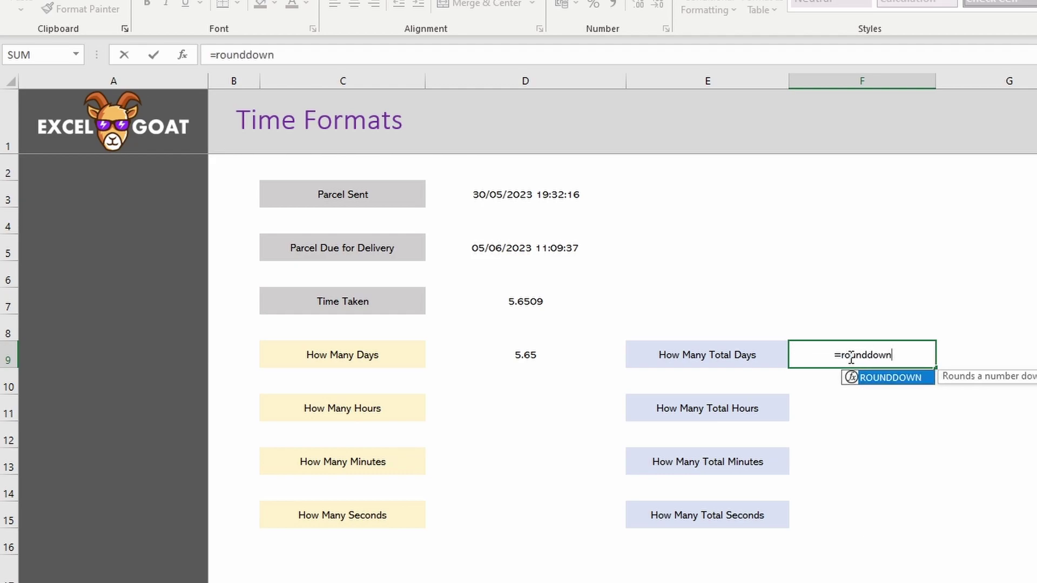
text(()
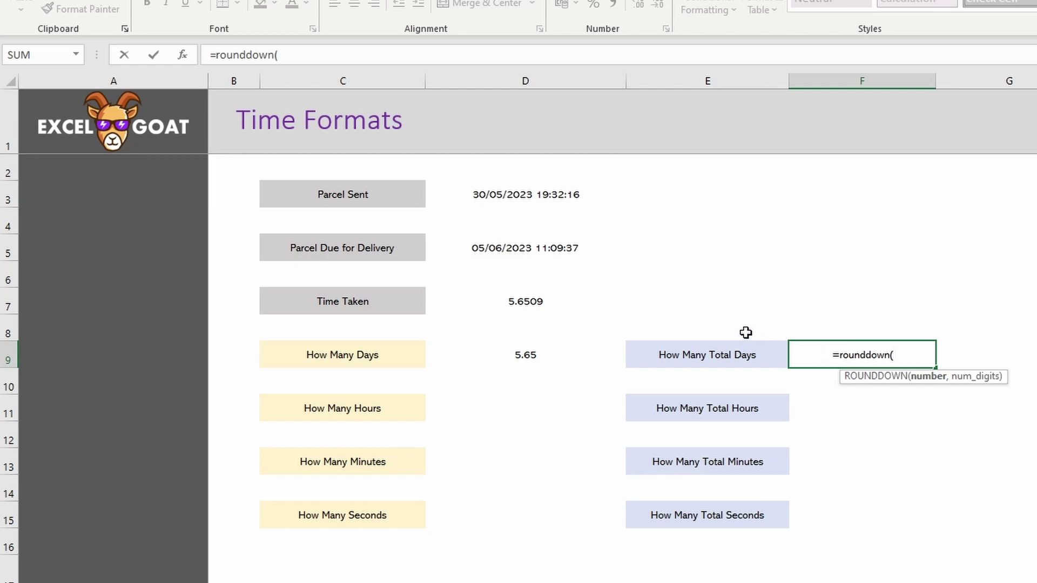
click(525, 356)
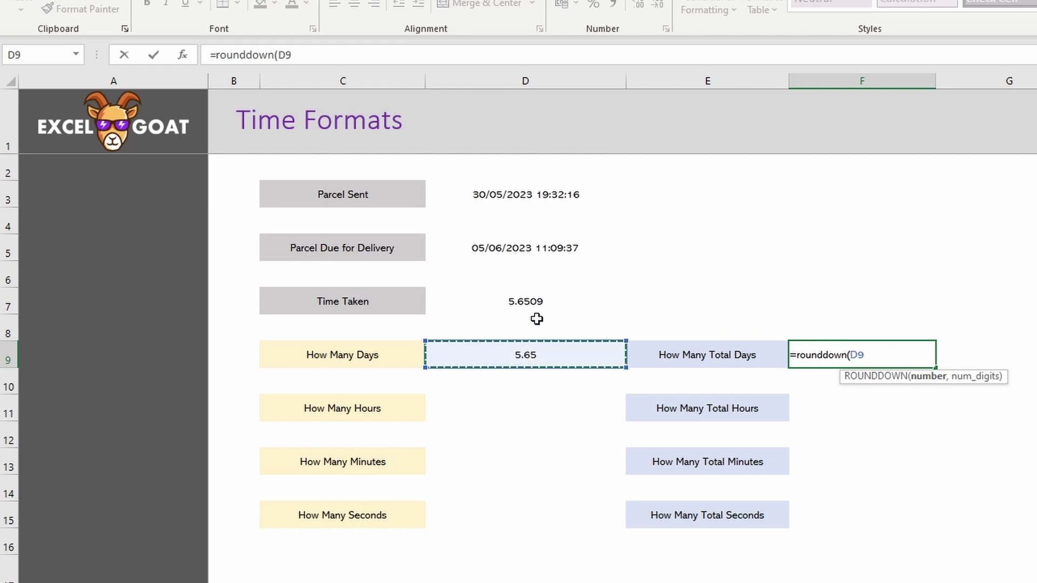
text(,)
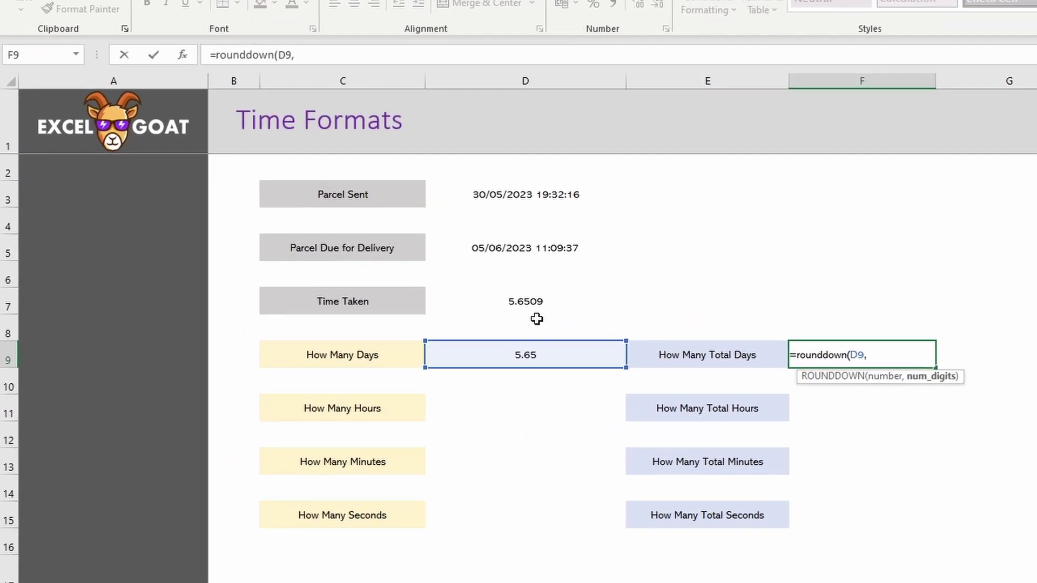
text())
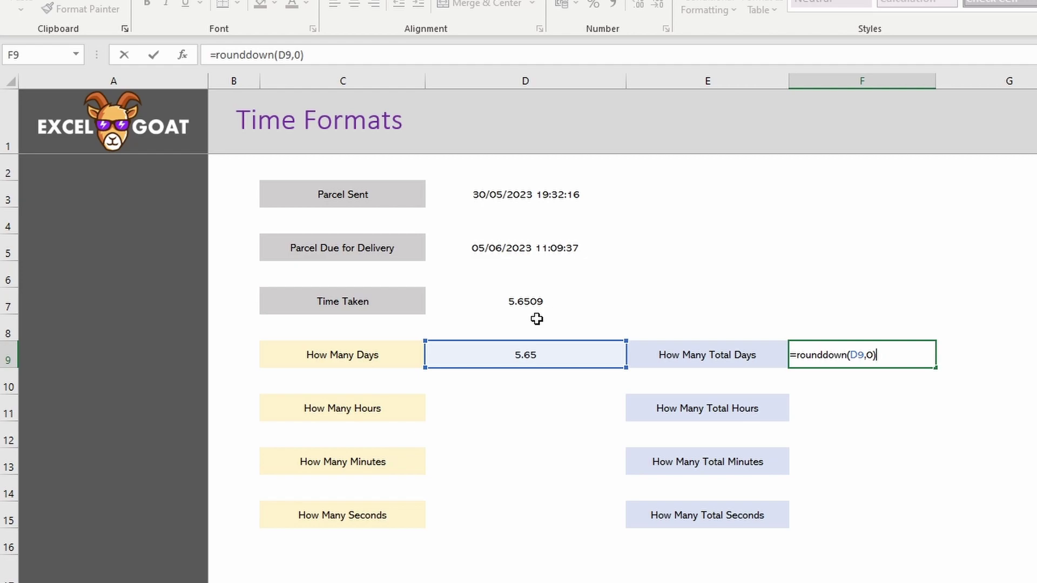
key(Return)
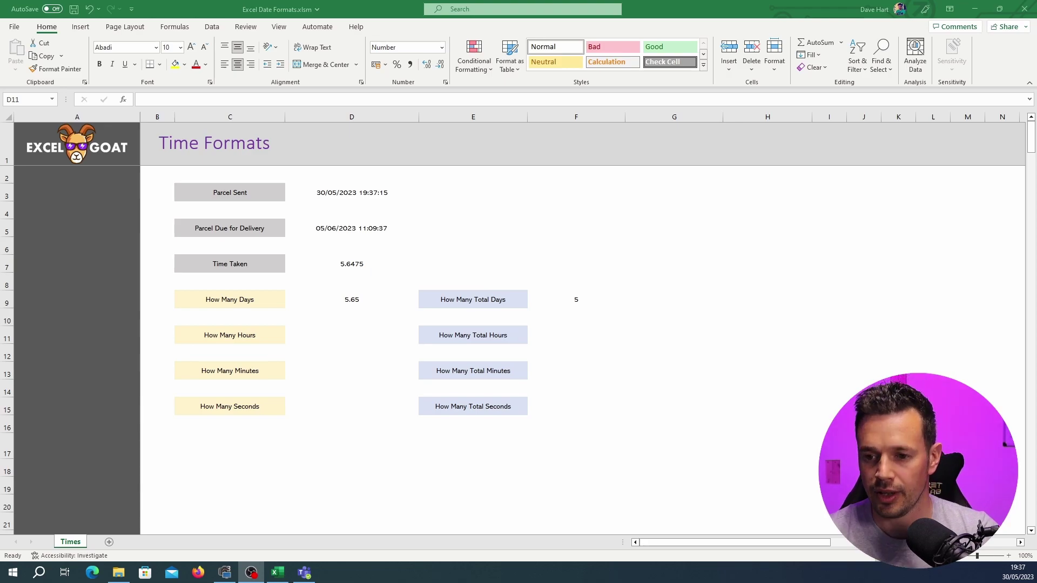
Enter =D9-F9 in How Many Hours (D11), giving 0.65.
click(312, 338)
text(=)
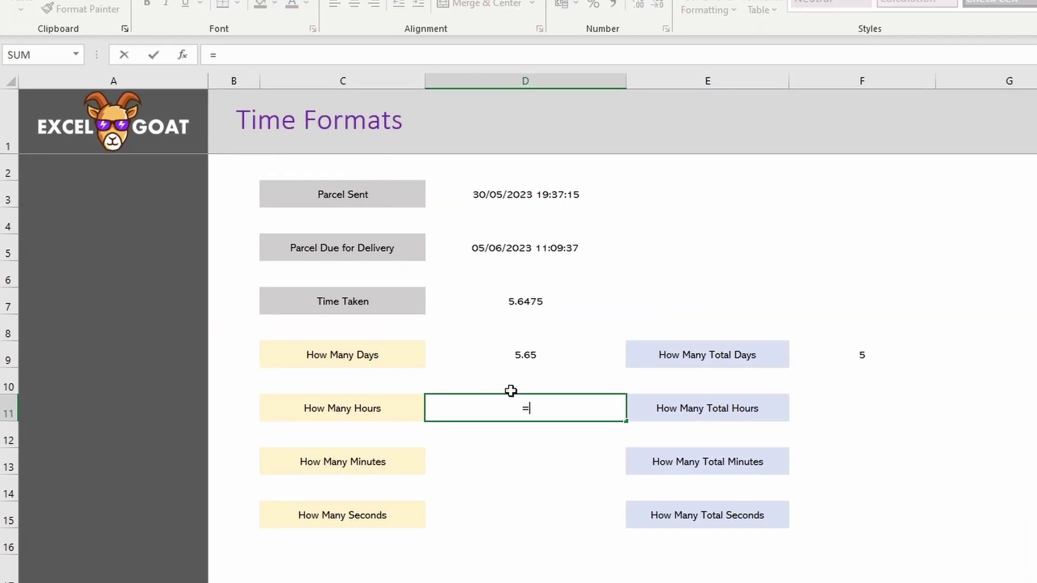
click(525, 349)
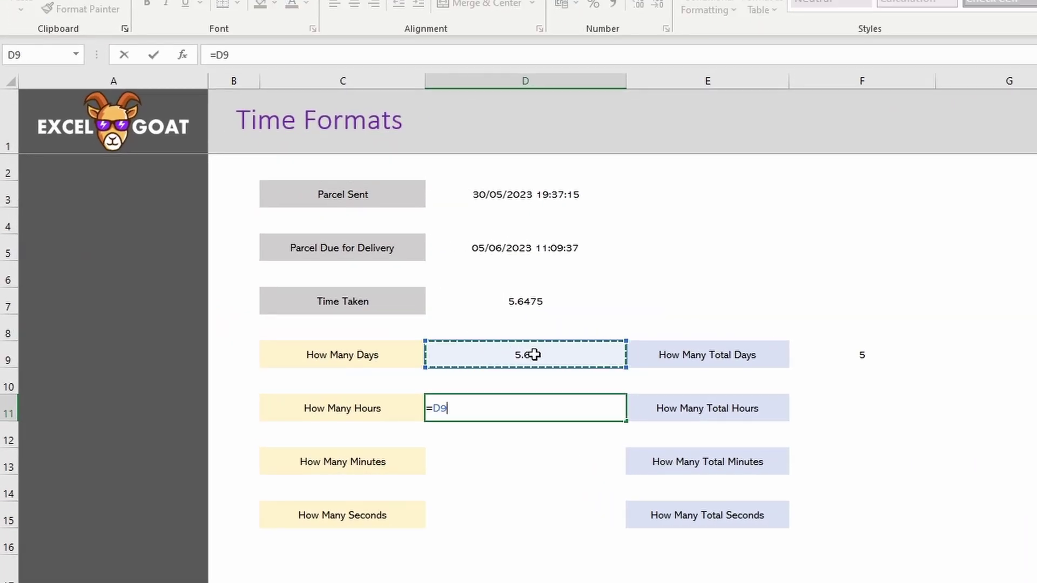
text(-)
click(849, 349)
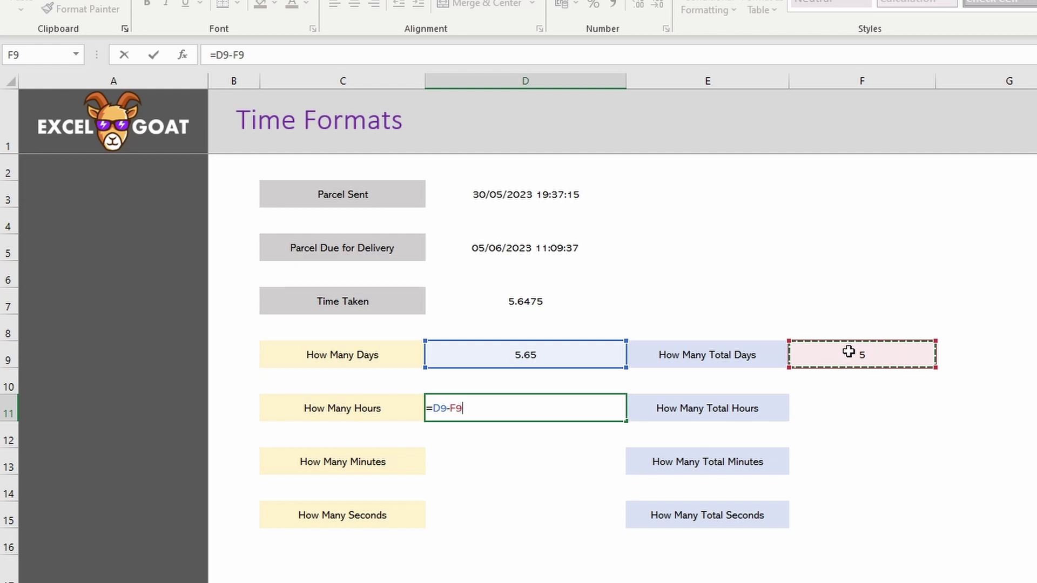
key(Return)
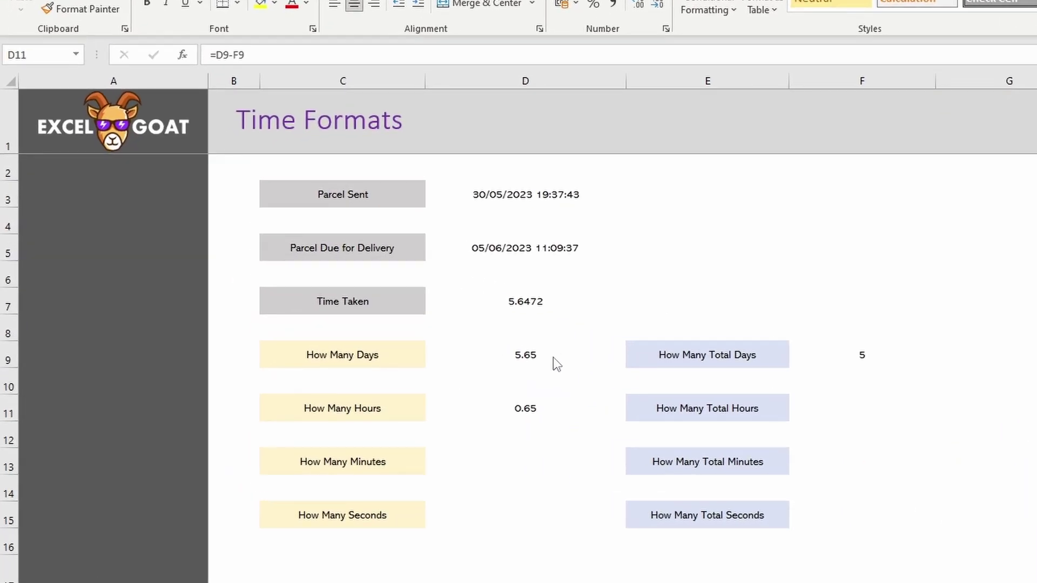
Change D11's formula to =(D9-F9)*24 so How Many Hours shows 15.44.
click(353, 330)
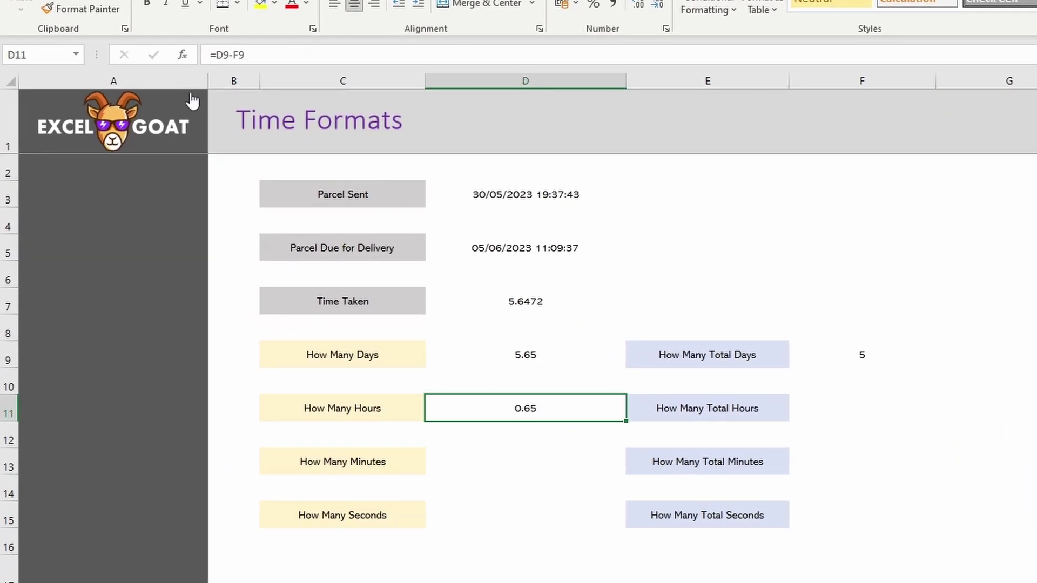
click(216, 54)
text(()
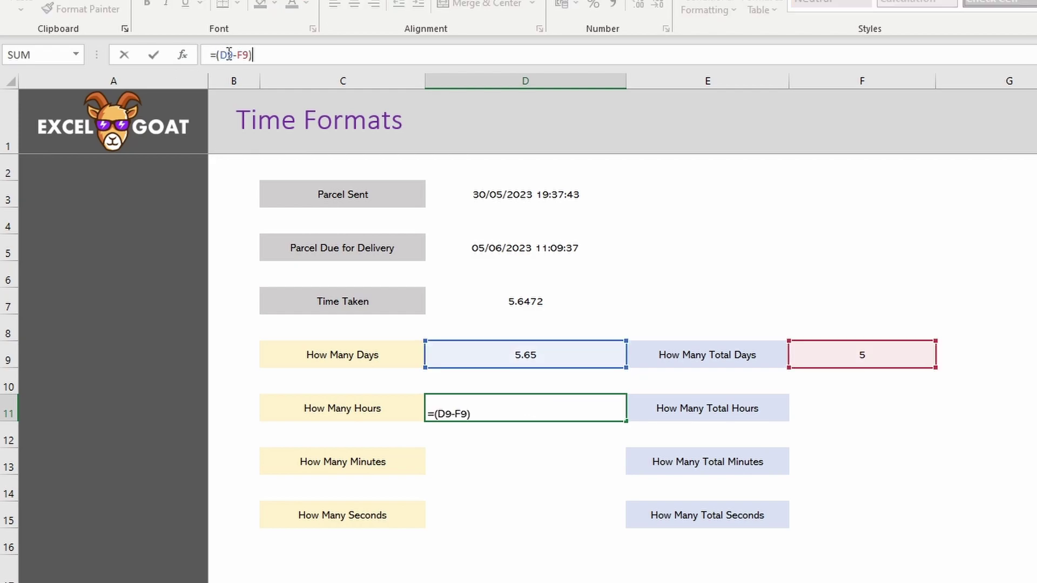
text(*)
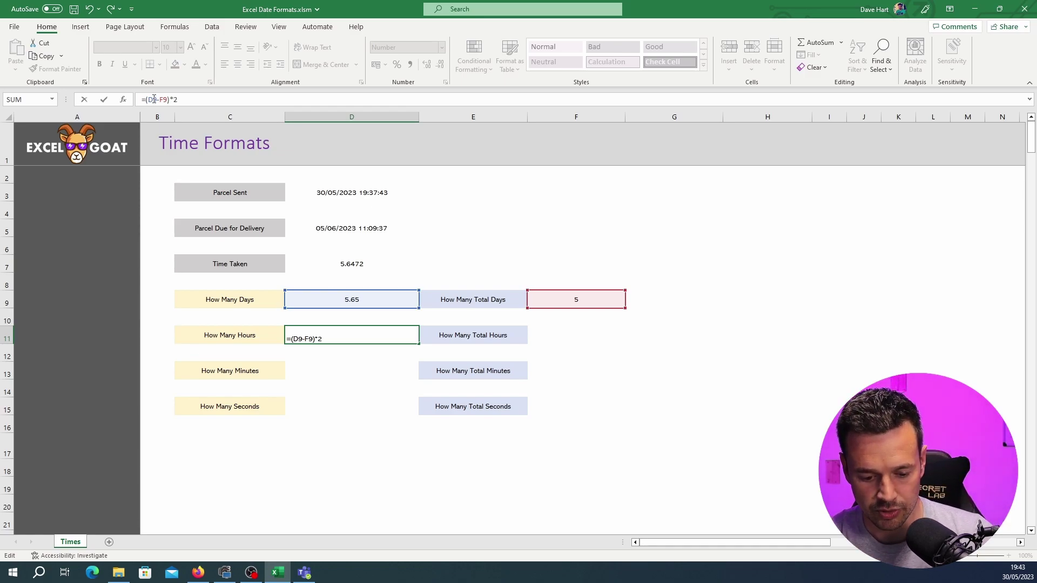
text(4)
key(Return)
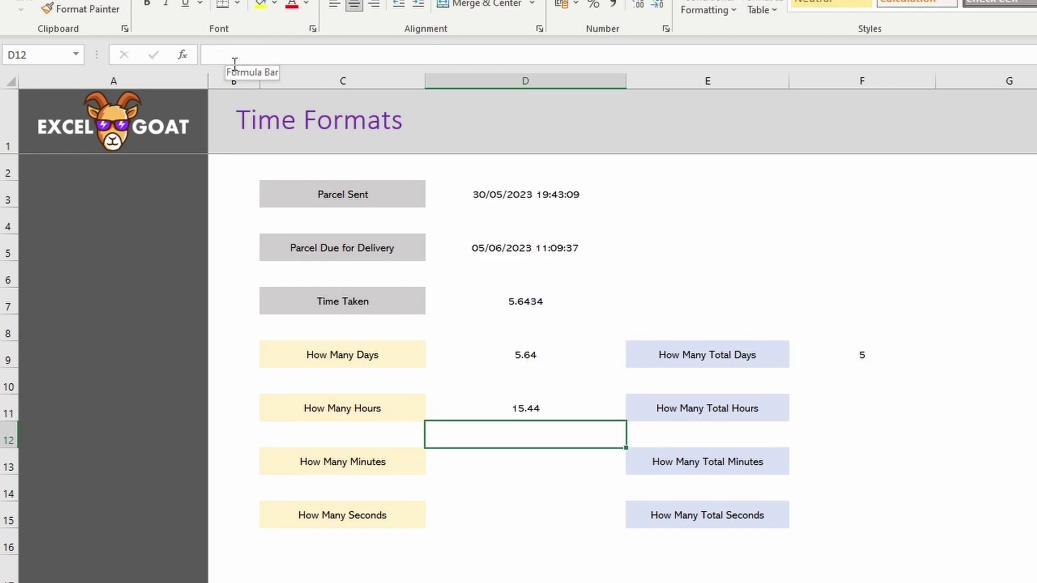
click(862, 408)
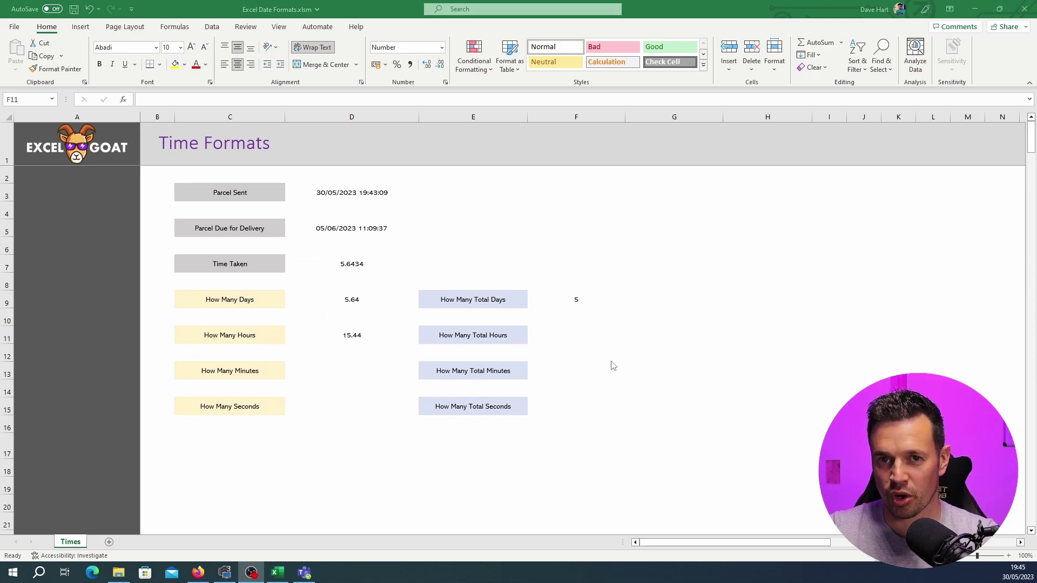
Enter =ROUNDDOWN(D11,0) in F11, showing 15 total hours.
click(571, 335)
text(=rounddown()
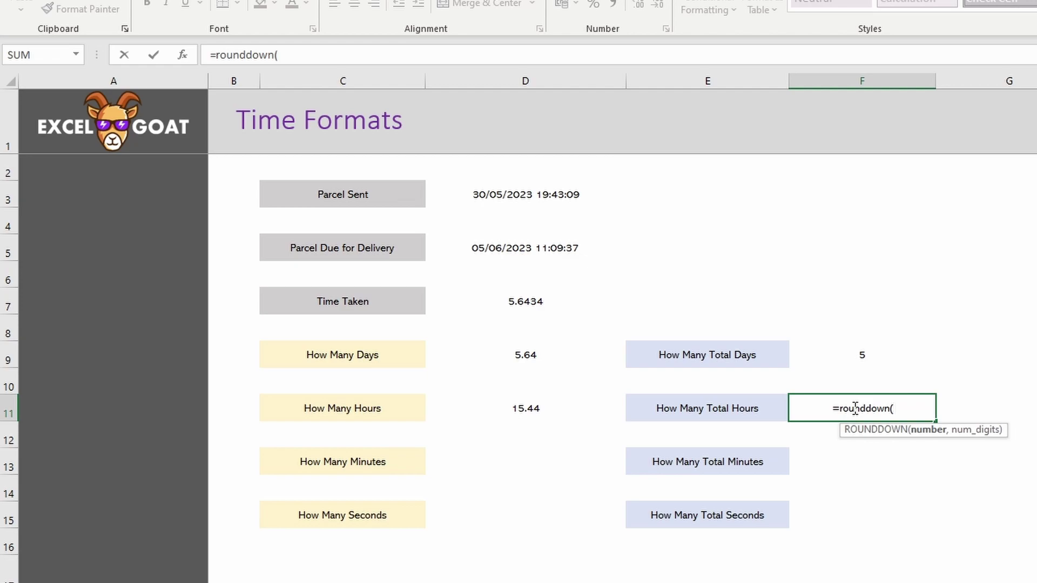
click(537, 409)
text(,)
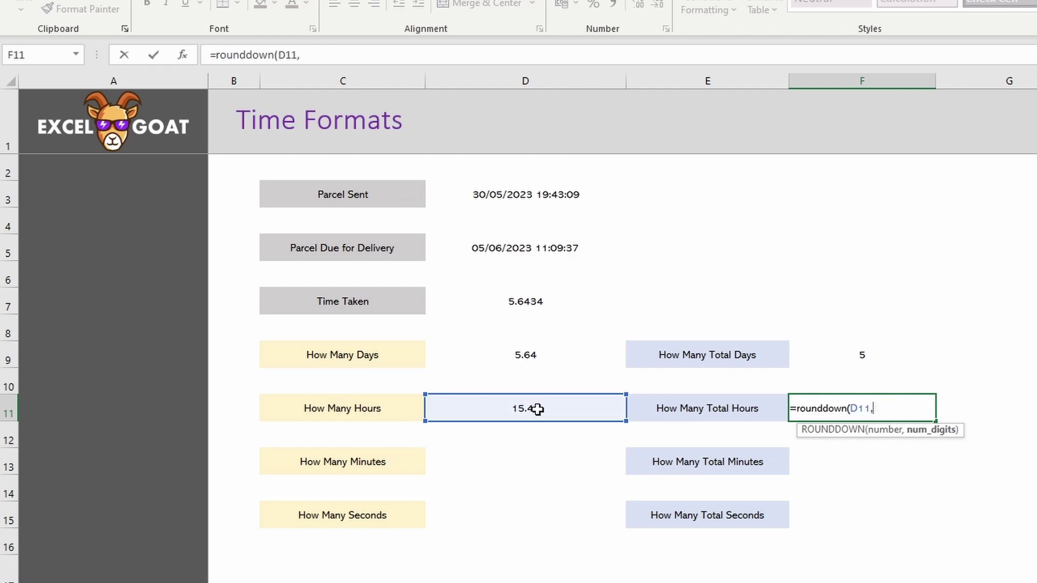
text(0))
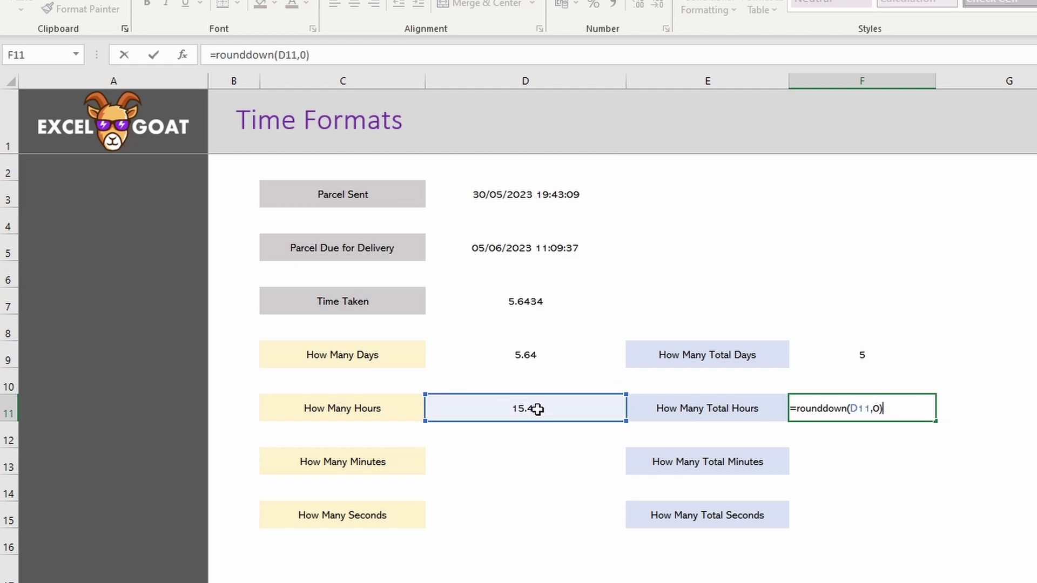
key(Return)
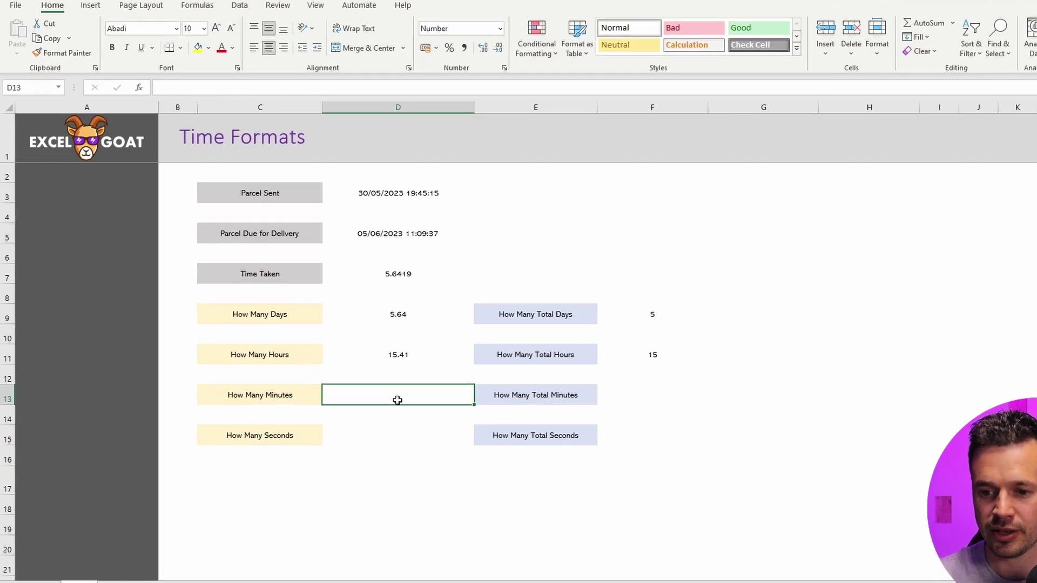
Enter =D11-F11 in How Many Minutes (D13), then check the Parcel Sent and Total Minutes formulas.
text(=)
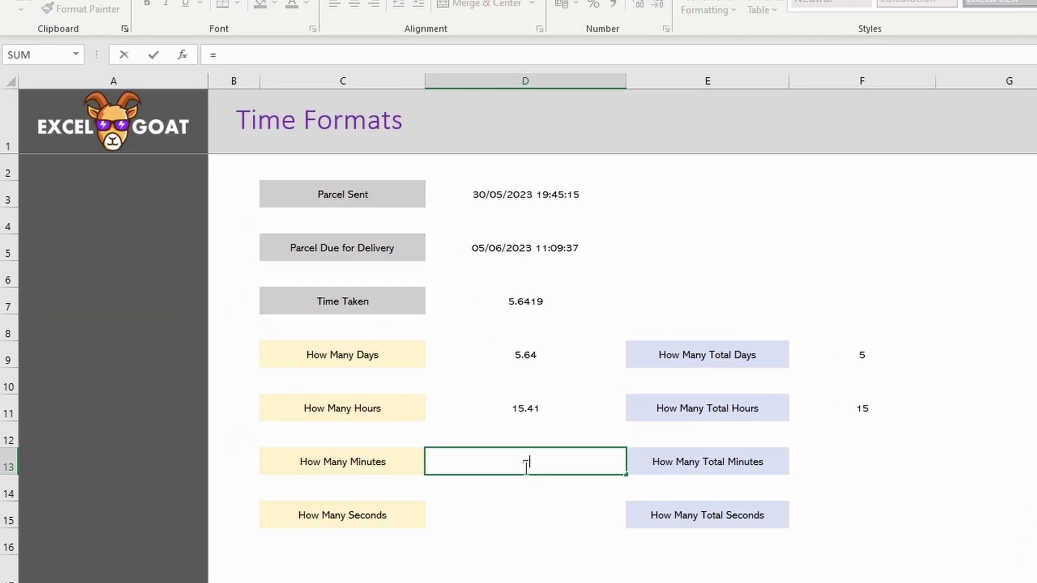
click(535, 404)
text(-)
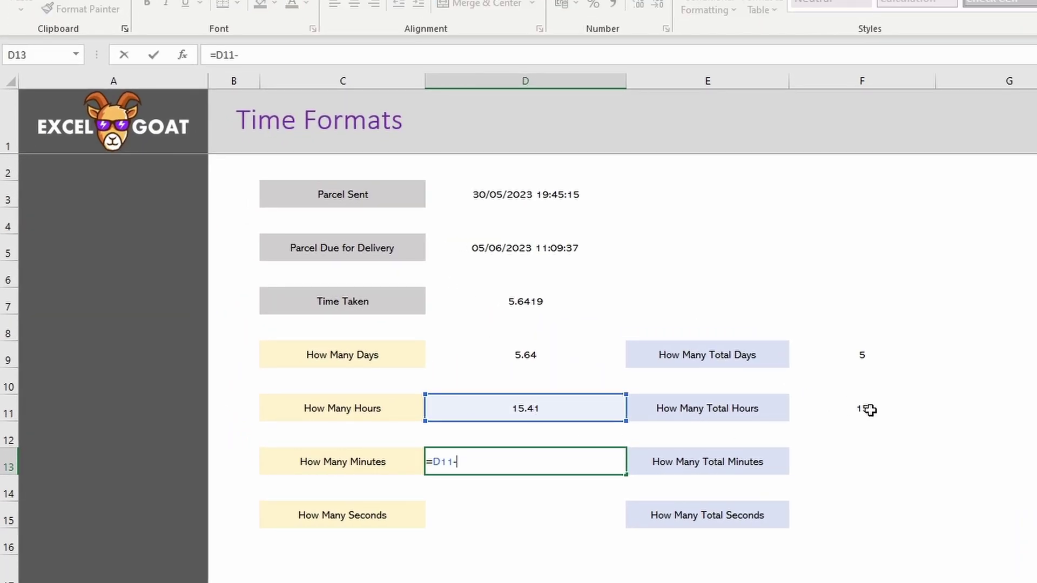
click(867, 411)
key(Return)
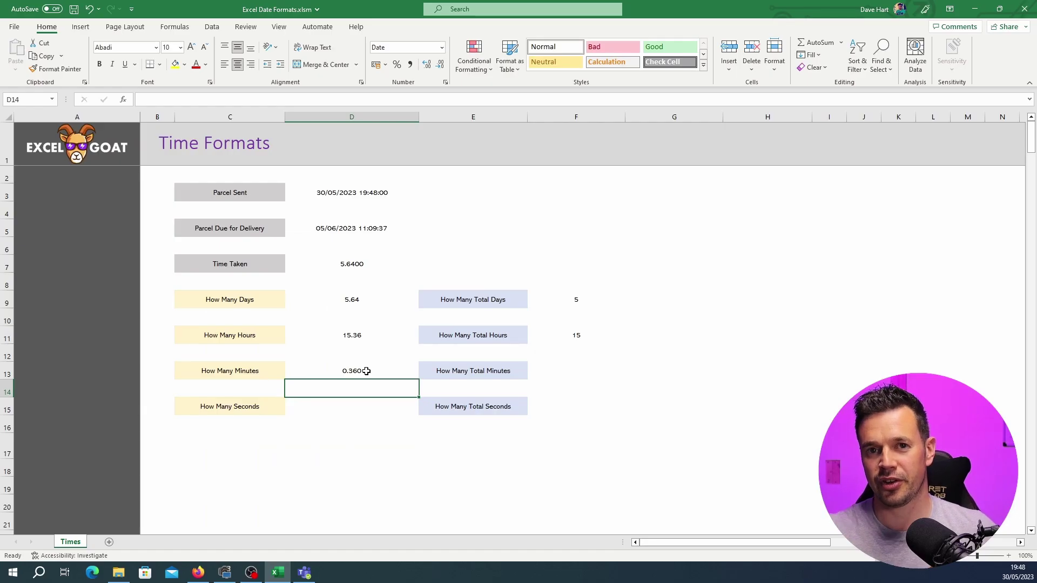
click(353, 200)
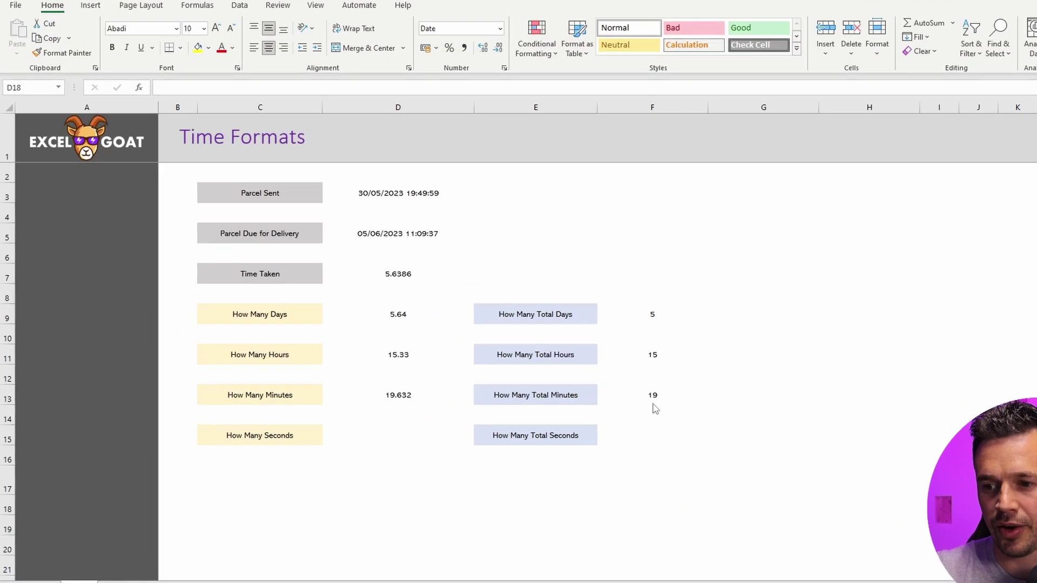
click(573, 372)
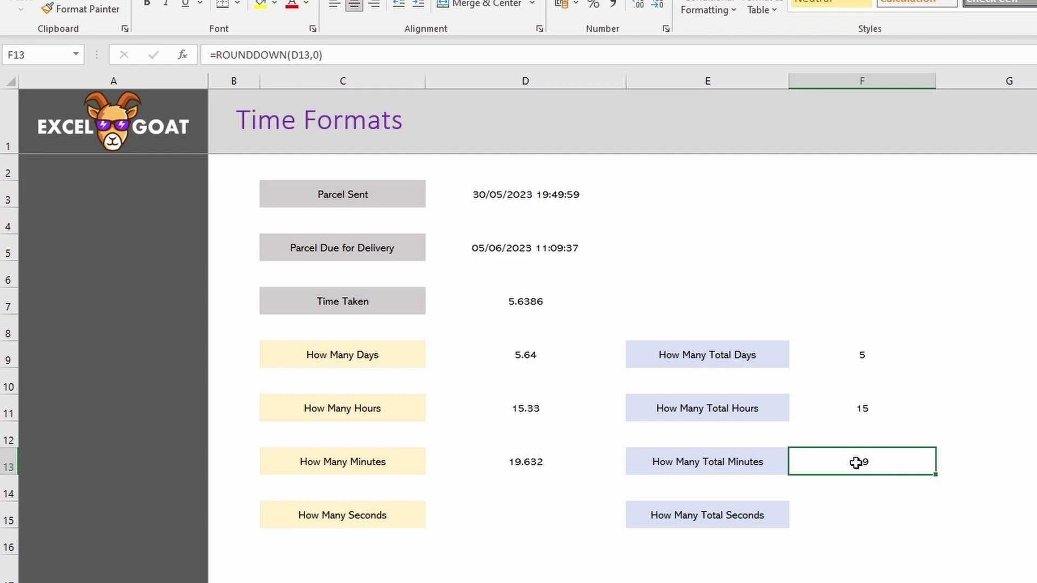
Enter =D13-F13 in How Many Seconds (D15) and recheck the Parcel Sent formula.
click(543, 518)
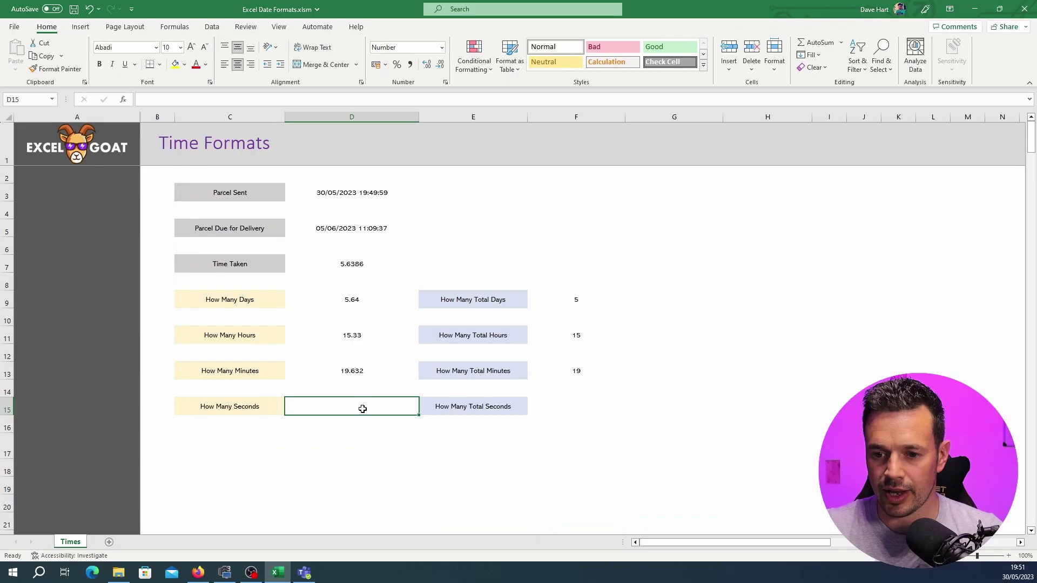
text(=)
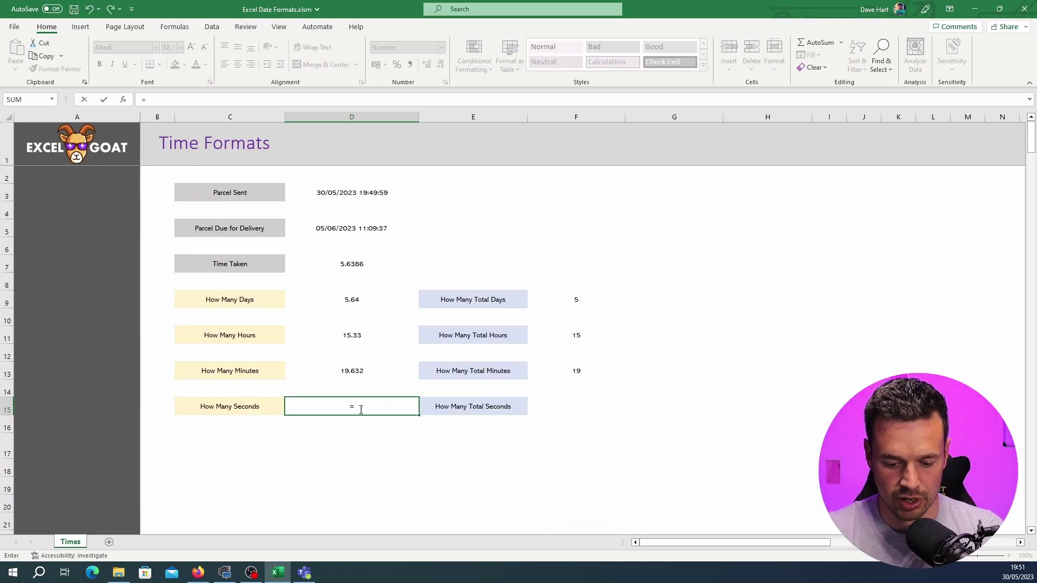
click(344, 372)
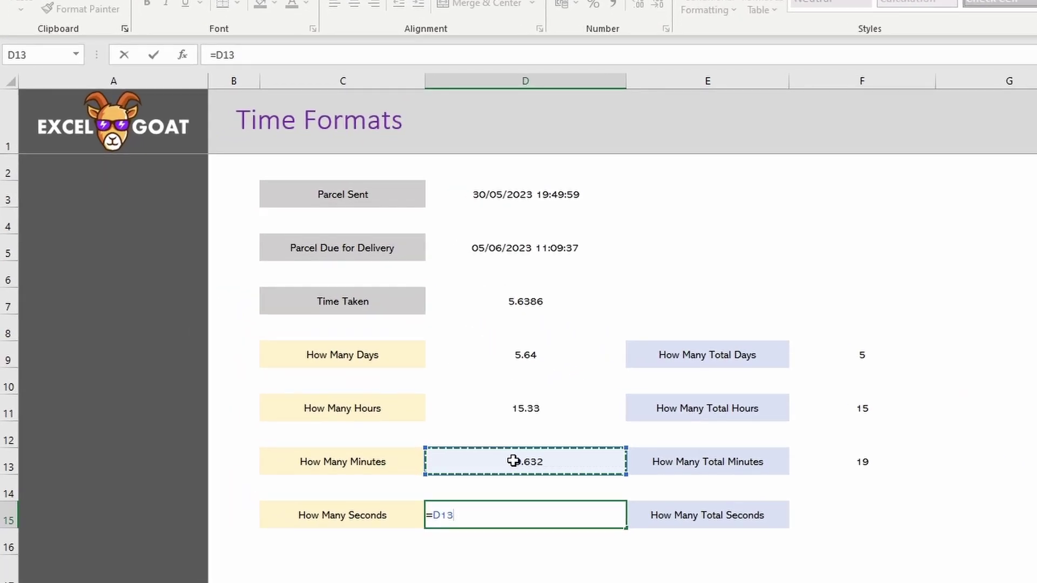
text(-)
click(858, 461)
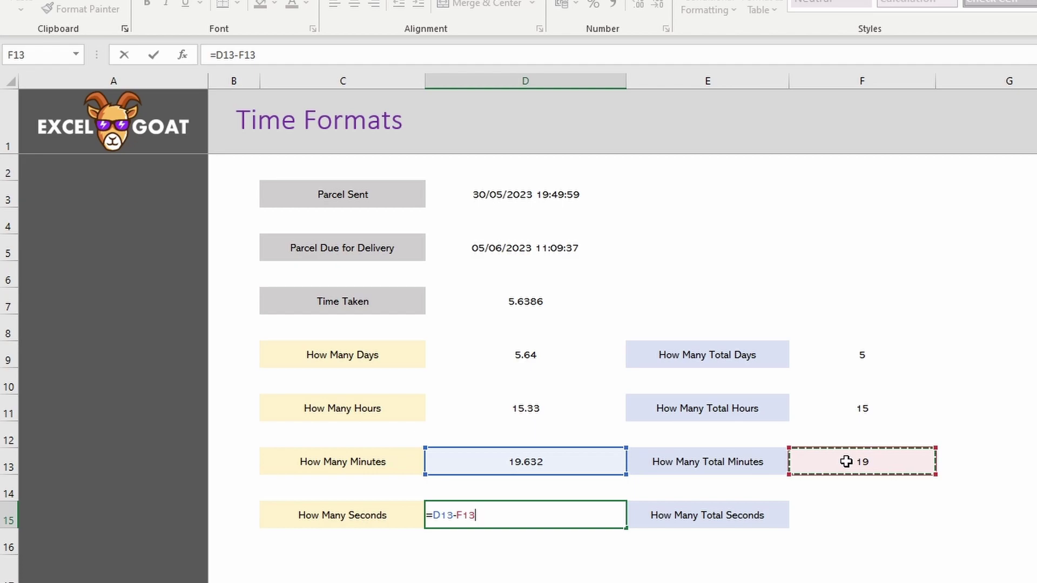
key(Return)
click(554, 509)
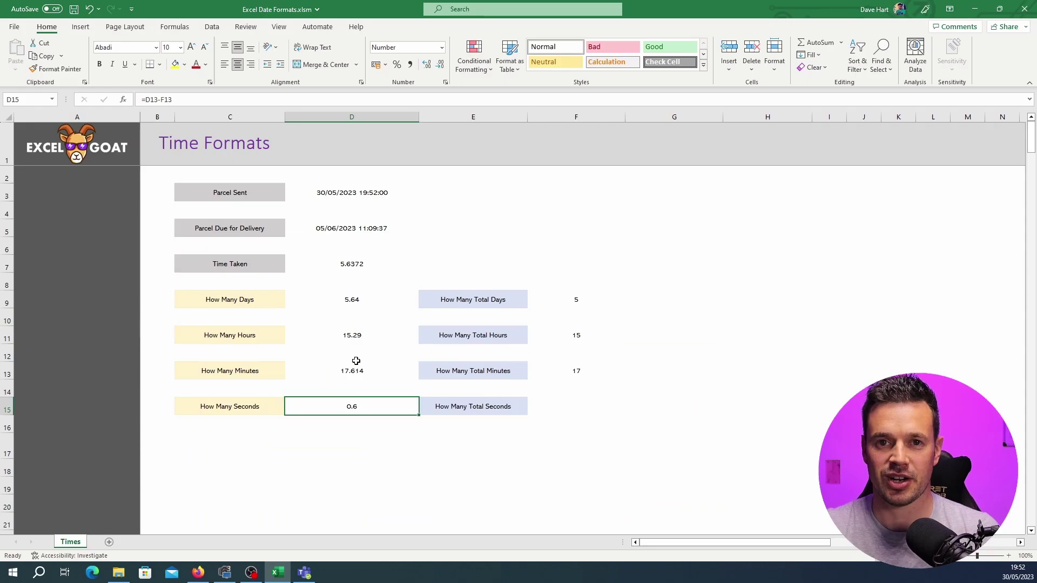
click(340, 198)
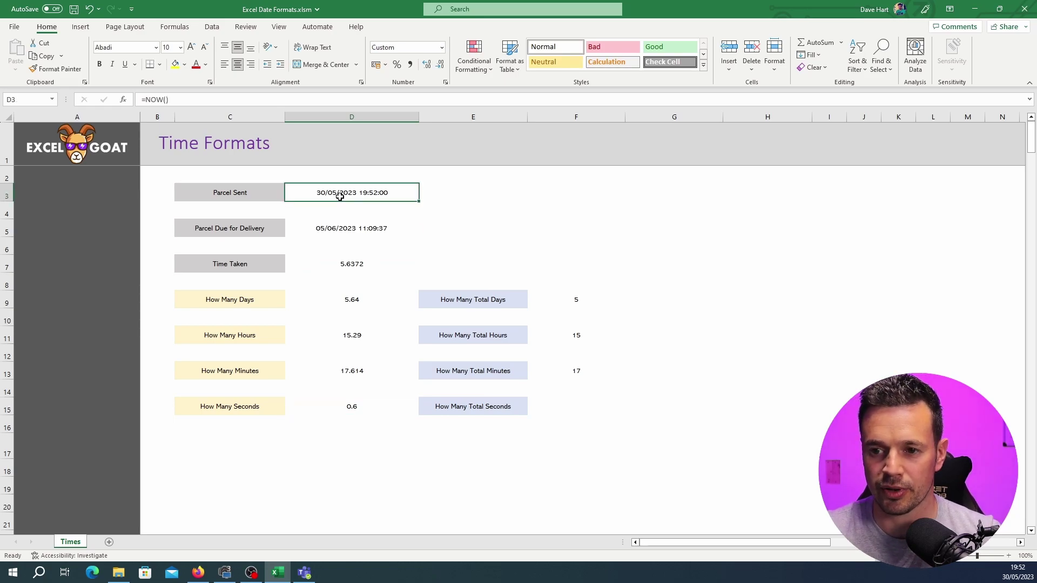
click(356, 411)
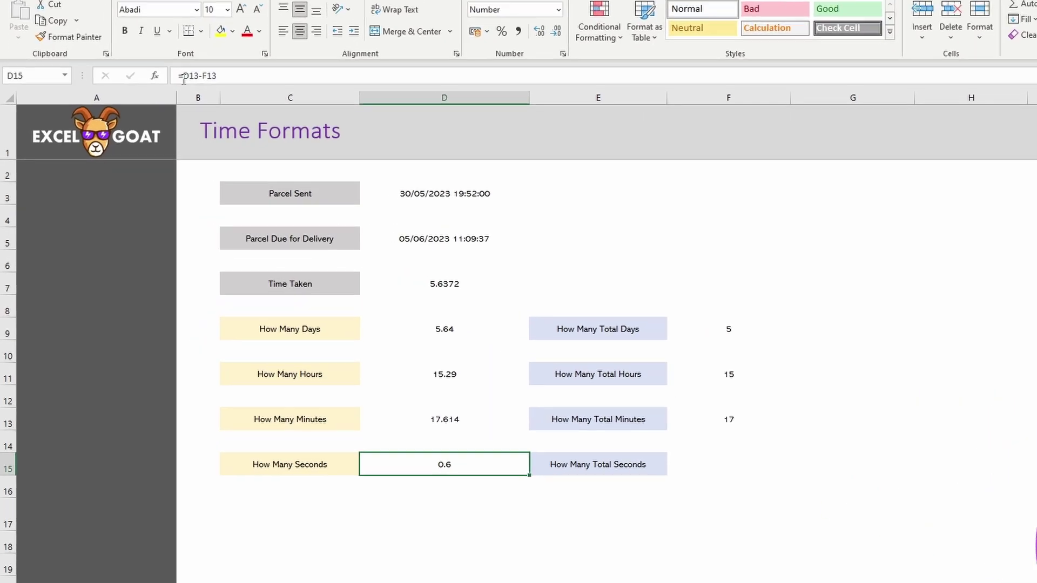
Edit D15 to =(D13-F13)*60 so it shows 13.3 seconds.
click(161, 96)
text(()
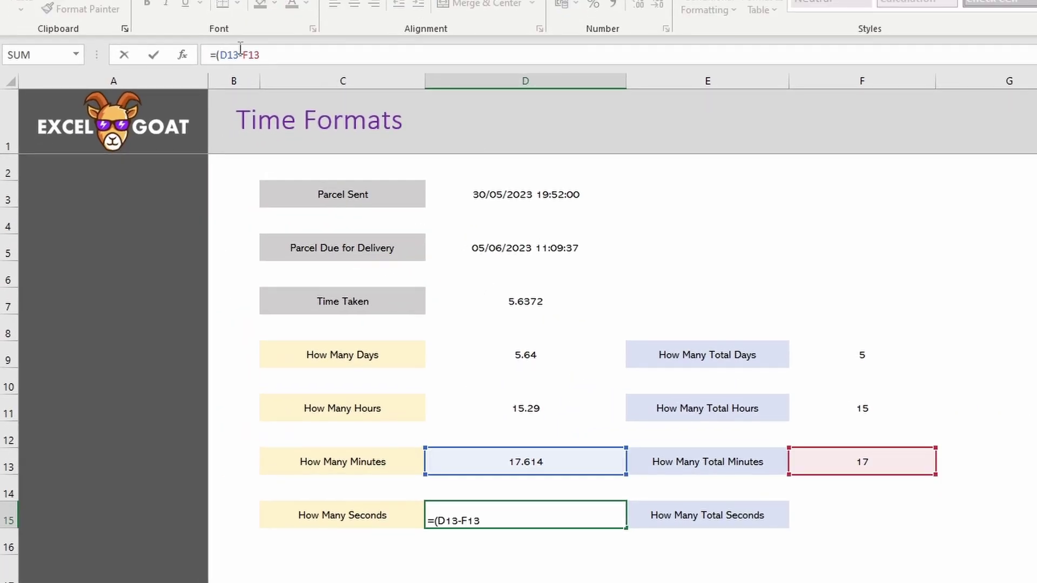
click(301, 56)
text()*60)
key(Return)
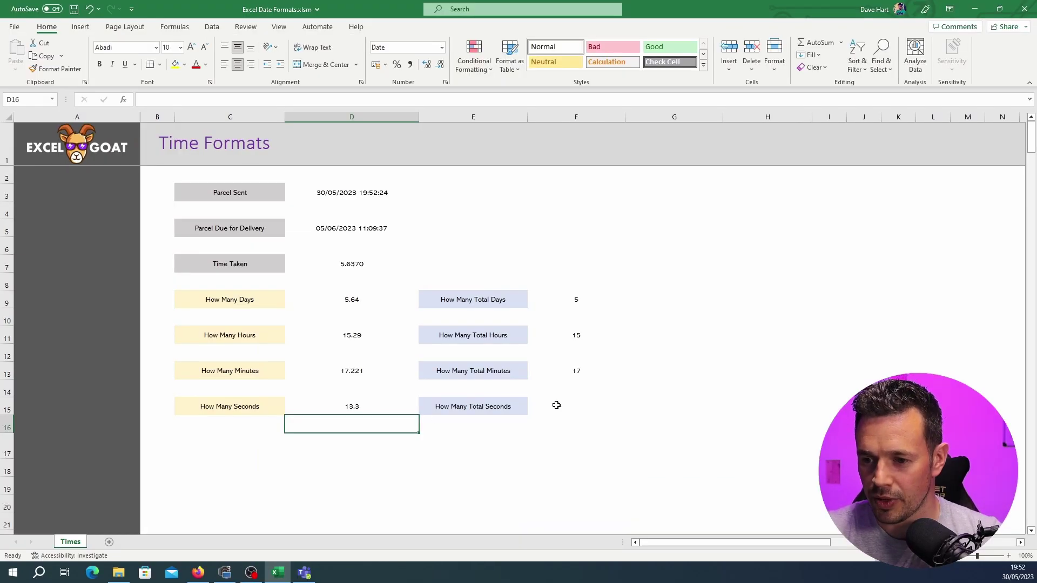
Enter =ROUNDDOWN(D15,0) in F15, showing 59 total seconds.
click(556, 405)
text(=roun)
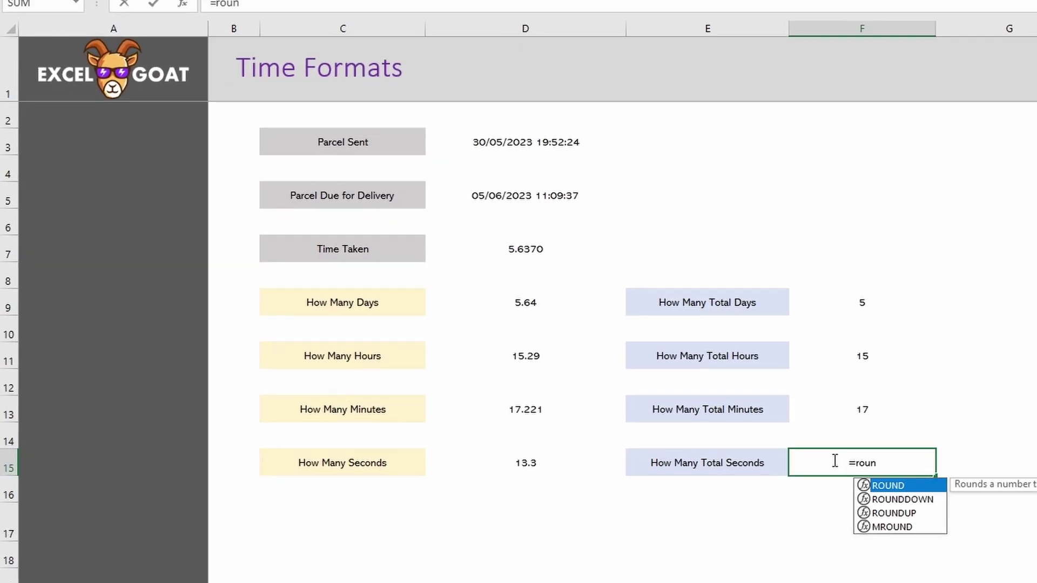
text(ddown()
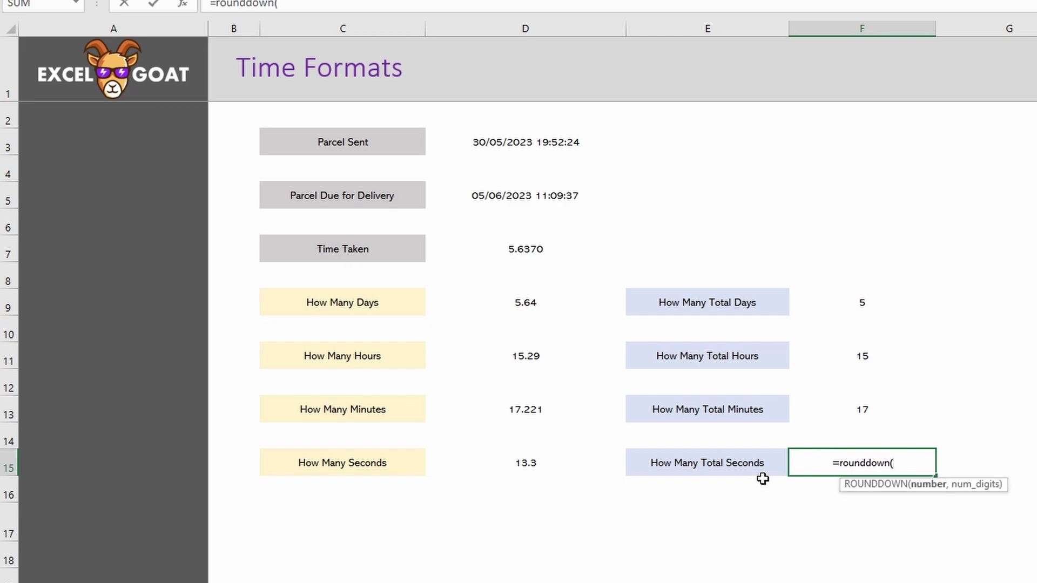
click(525, 467)
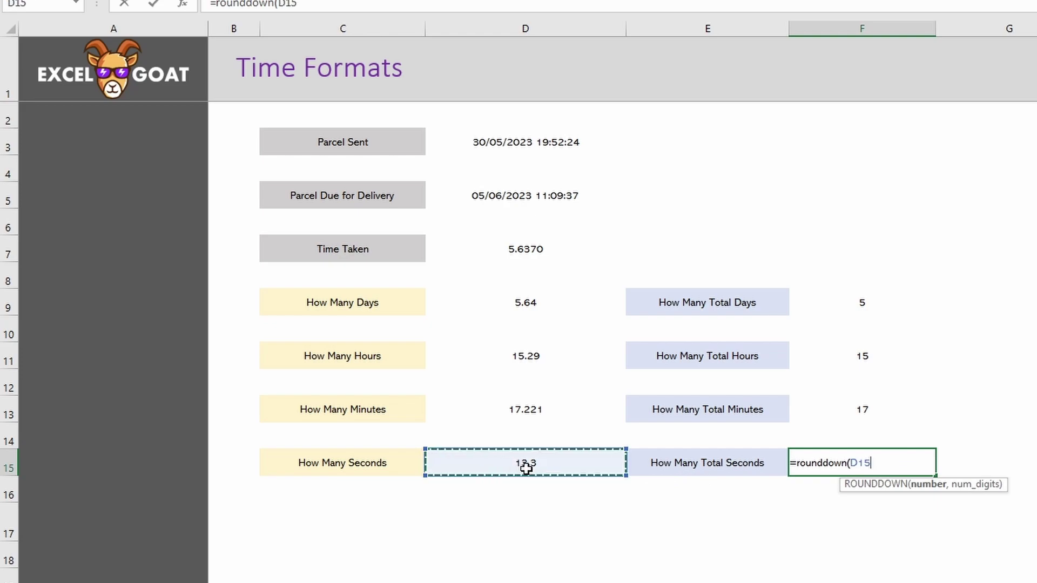
text(,0))
key(Return)
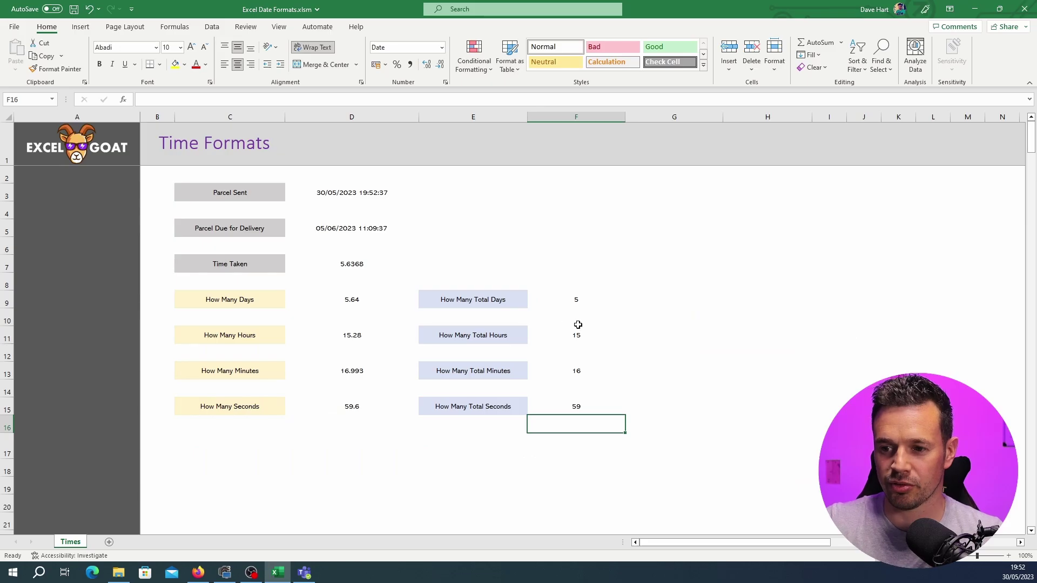
Review the ROUNDDOWN formulas in the total days, hours, minutes and seconds cells.
click(573, 298)
click(582, 335)
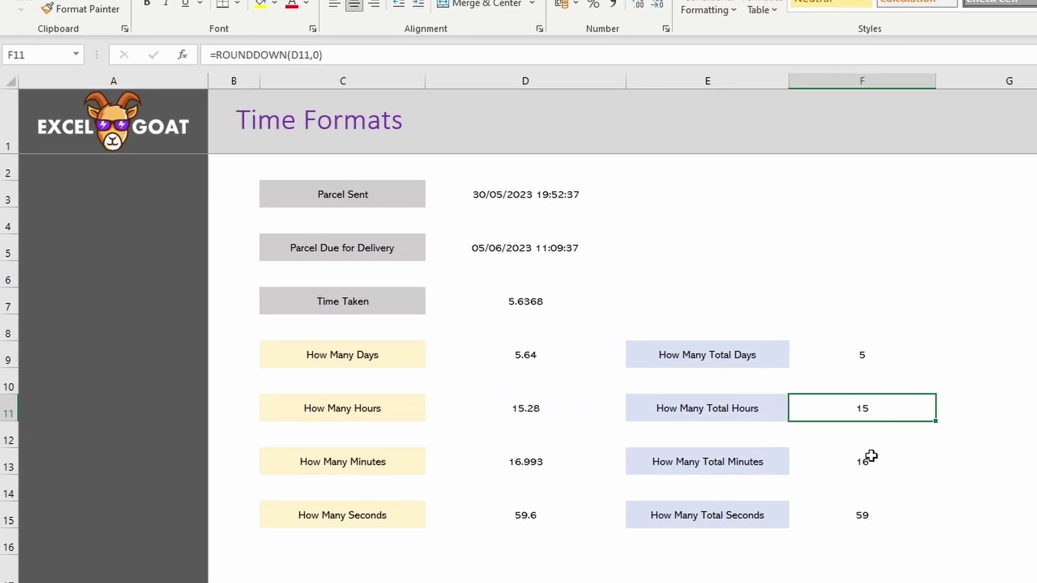
click(874, 464)
click(864, 513)
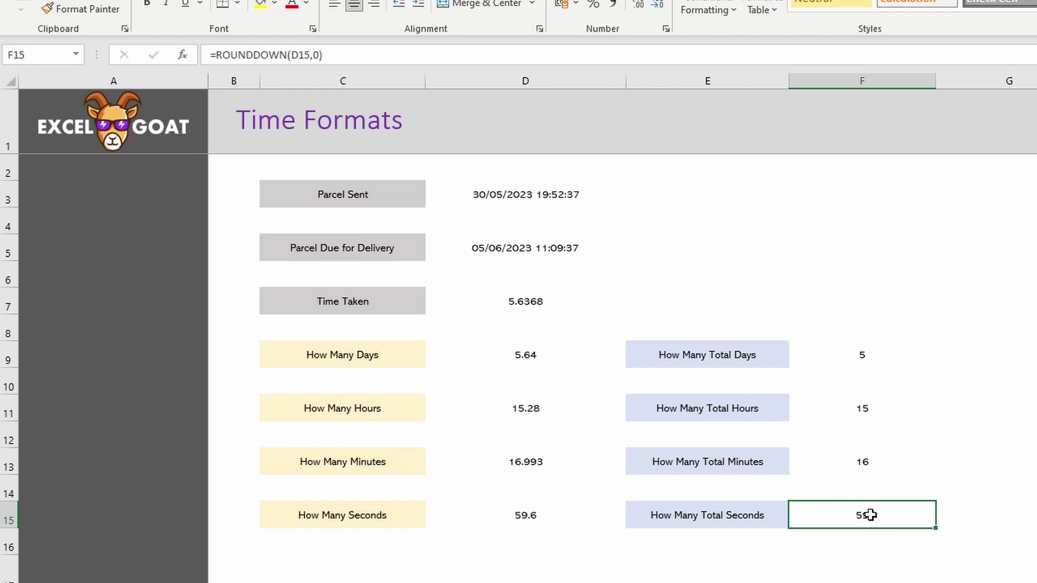
Re-enter the Parcel Sent and delivery date formulas to refresh Parcel Sent to 19:52:52.
click(494, 198)
click(306, 50)
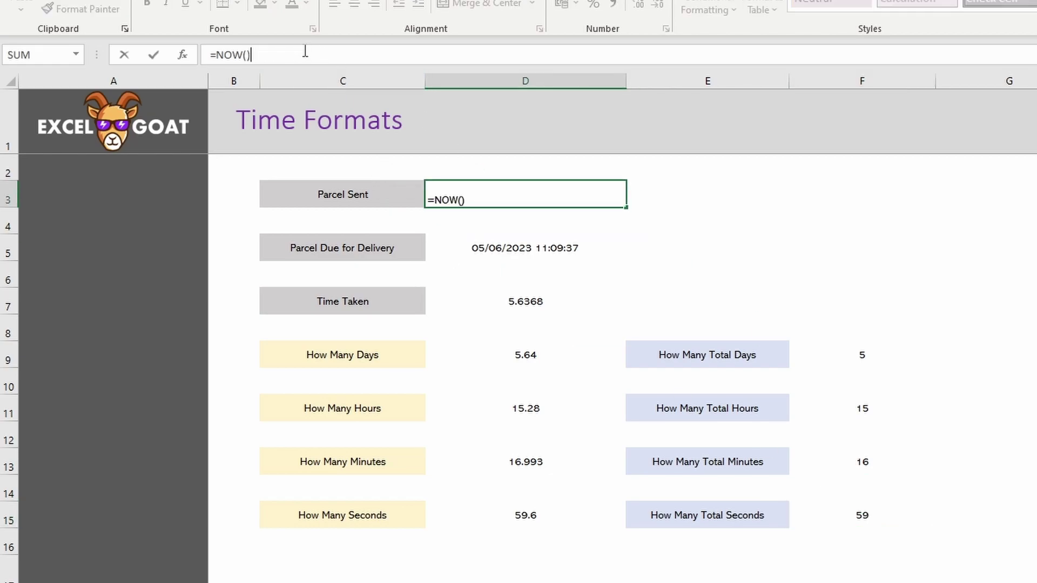
key(Return)
key(Return)
click(306, 50)
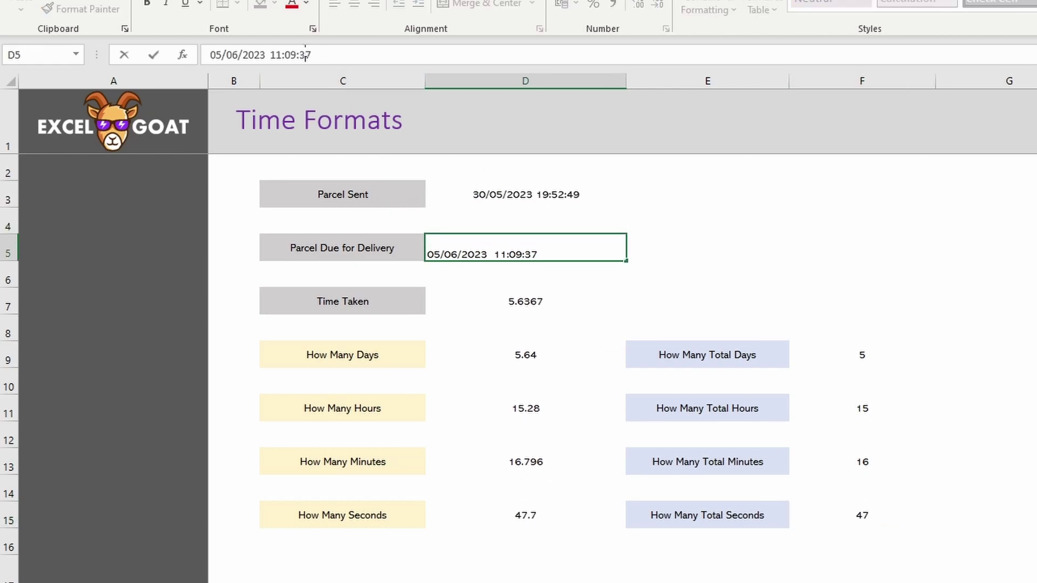
key(Return)
key(Return)
click(305, 52)
key(Return)
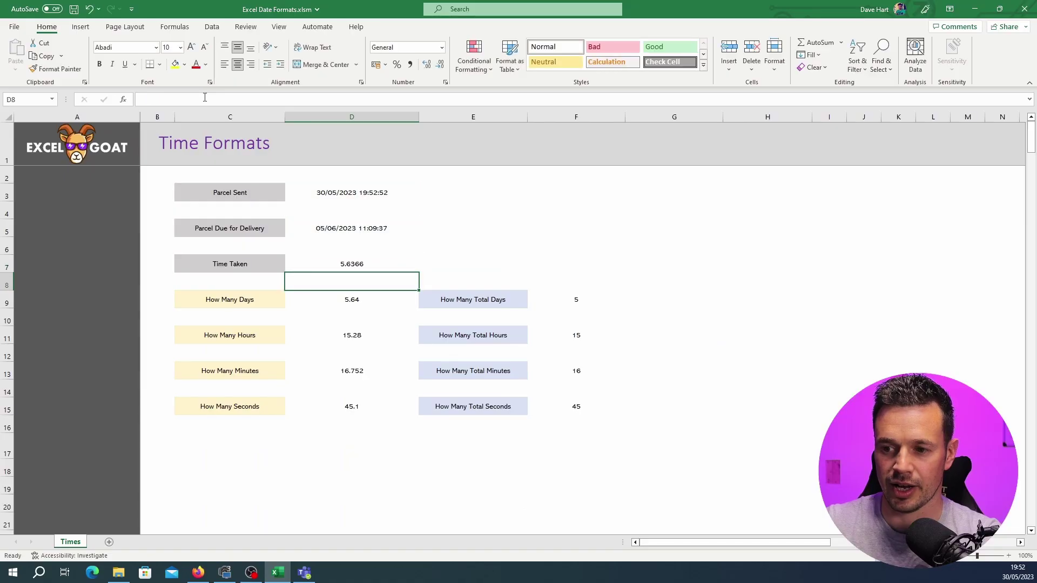